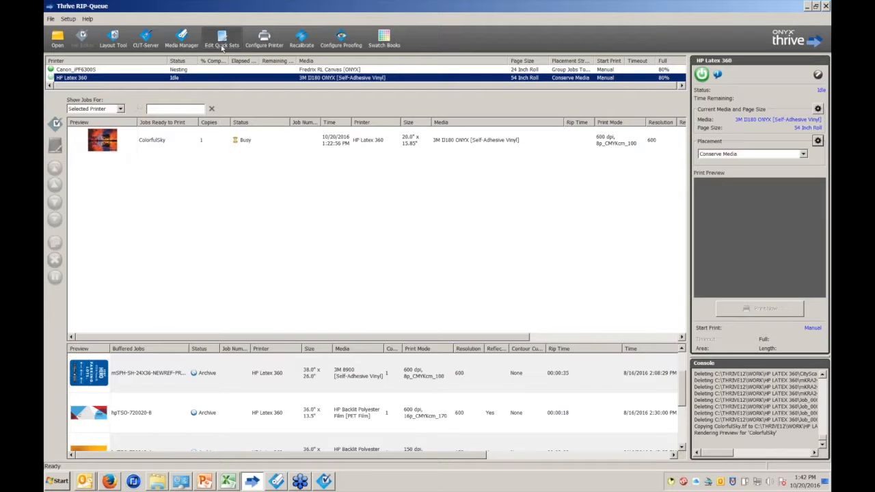
# Review the advanced options of the HP Latex 360's Canvas Wrap quick set, covering colorways, tiling, finishing, workflow and output.
pyautogui.click(222, 42)
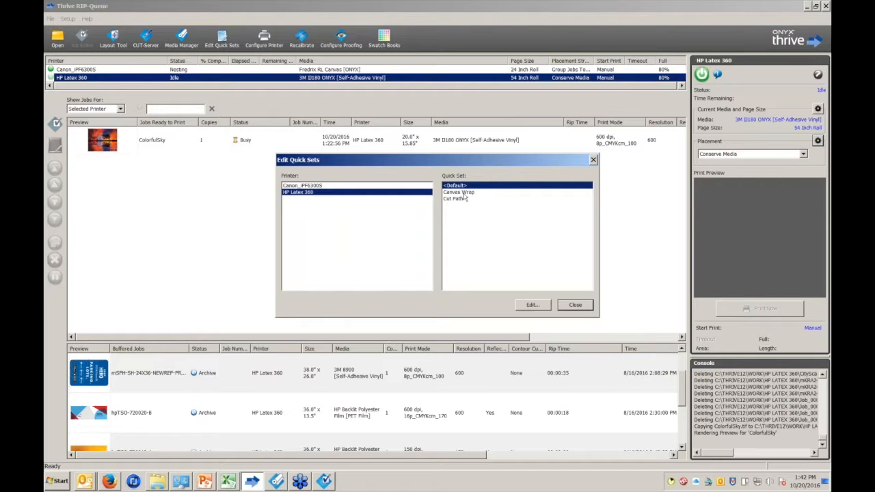
pyautogui.doubleClick(463, 193)
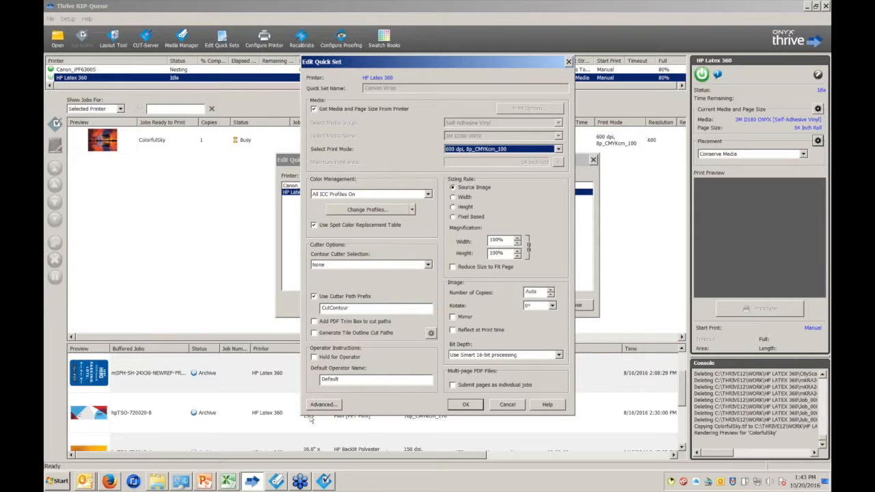
pyautogui.click(328, 406)
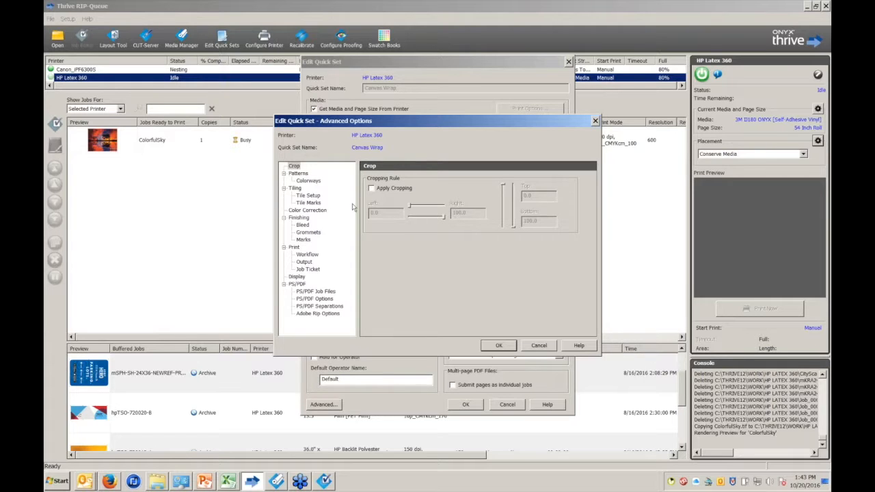
pyautogui.click(303, 175)
pyautogui.click(308, 181)
pyautogui.click(298, 190)
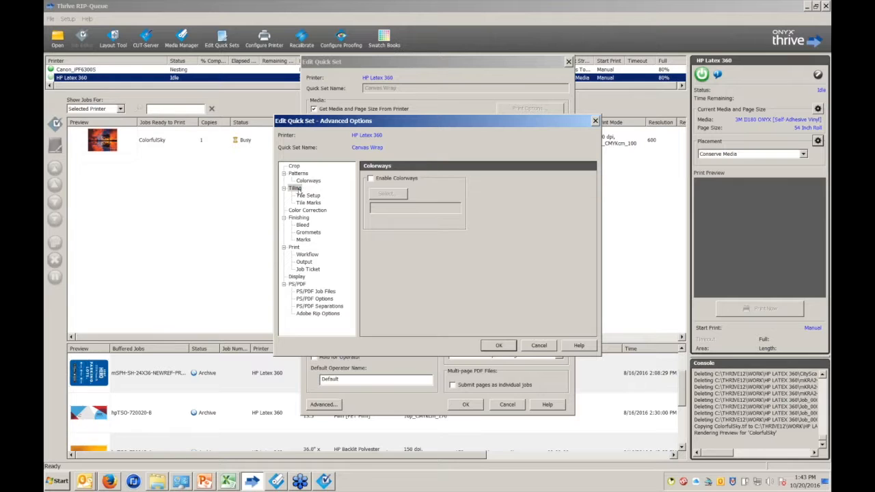
pyautogui.click(304, 196)
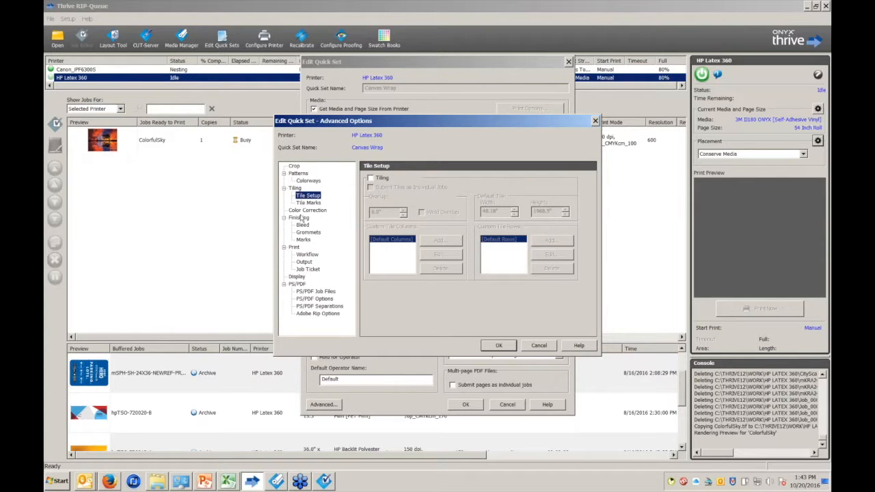
pyautogui.click(299, 217)
pyautogui.click(302, 225)
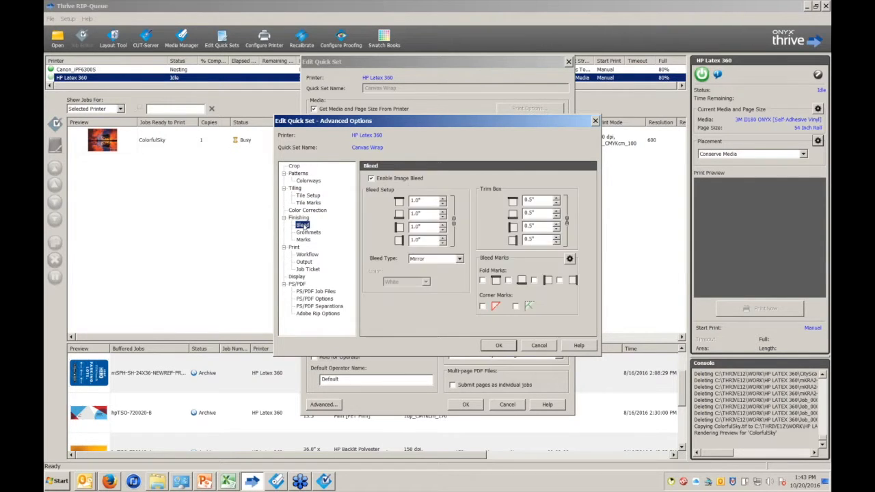
pyautogui.click(306, 232)
pyautogui.click(303, 240)
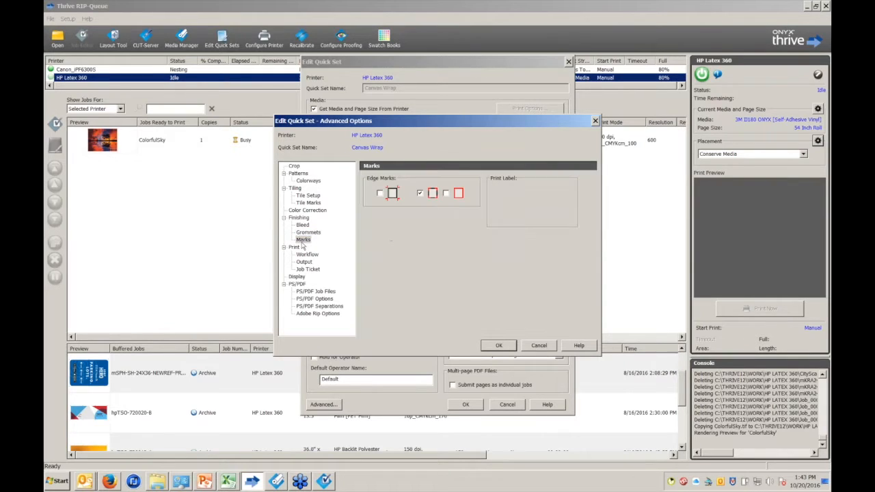
pyautogui.click(306, 254)
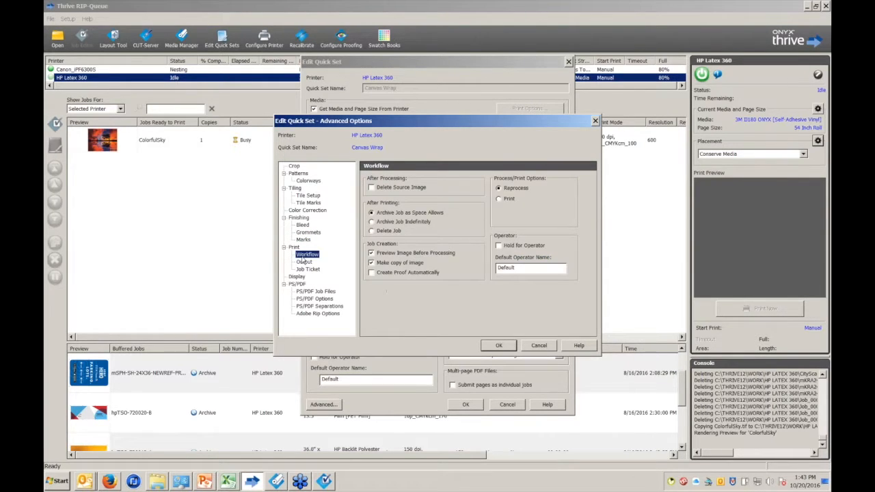
pyautogui.click(304, 262)
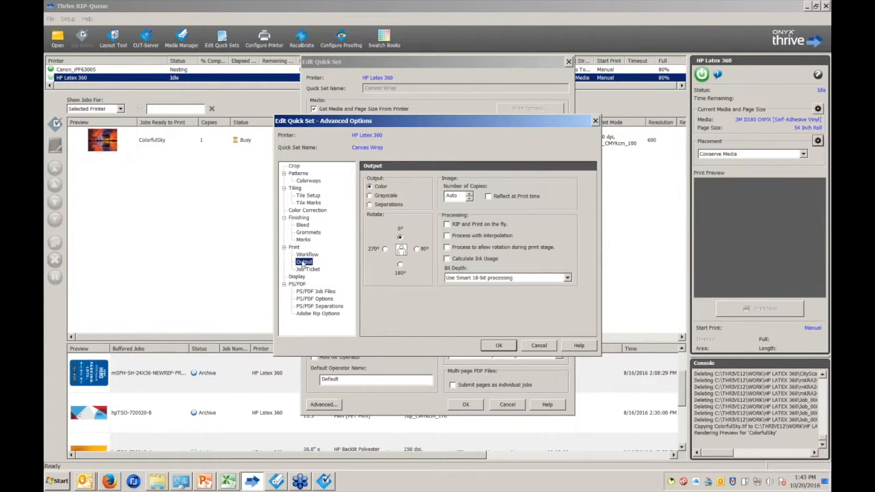
# Try enabling Calculate Ink Usage in the Canvas Wrap quick set's output options, and discard the quick set edits.
pyautogui.click(447, 259)
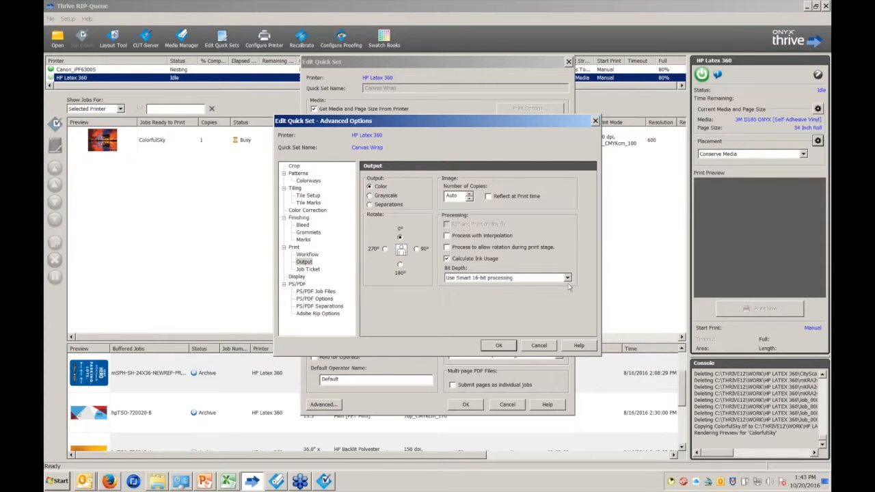
pyautogui.click(539, 346)
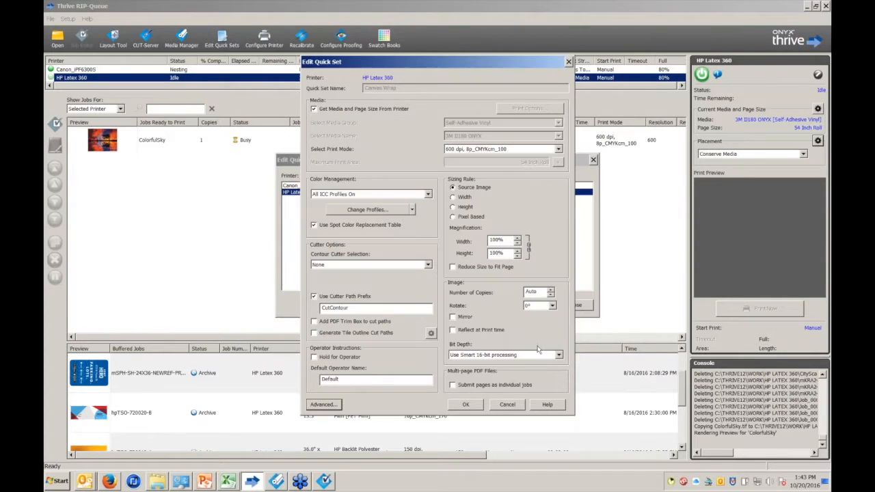
pyautogui.click(508, 405)
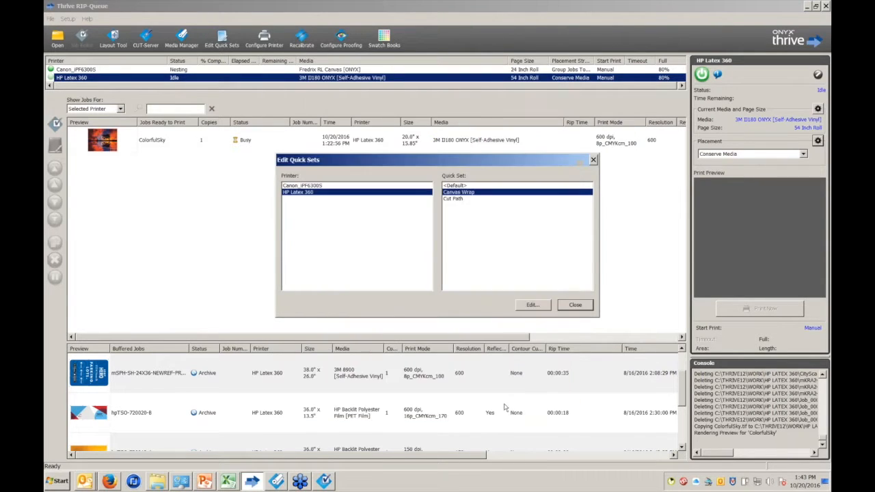
pyautogui.click(579, 305)
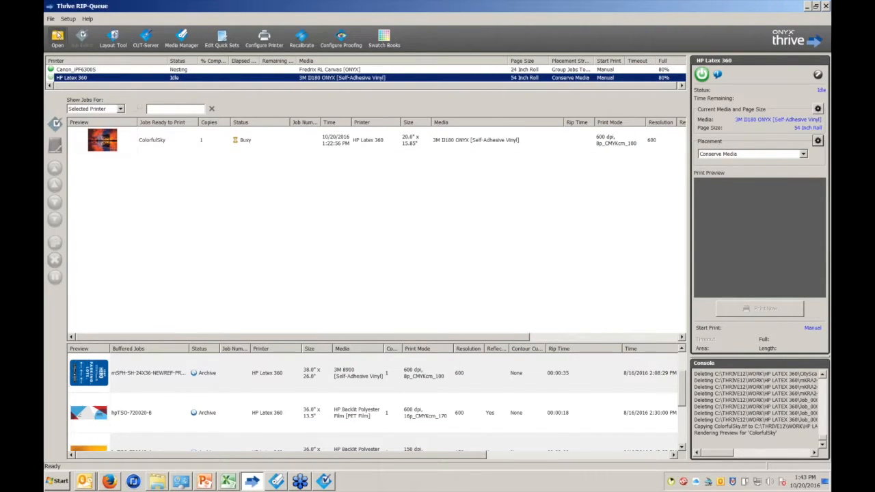
# Open the six Demo images from Balloons.tif to Bright Flower.tif with the Canvas Wrap quick set, without opening them in Job Editor.
pyautogui.click(57, 38)
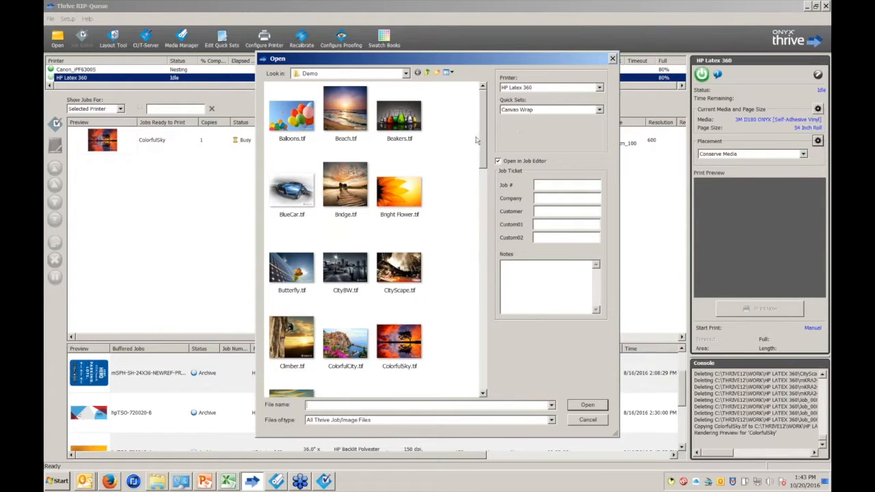
pyautogui.moveTo(468, 125); pyautogui.dragTo(279, 225)
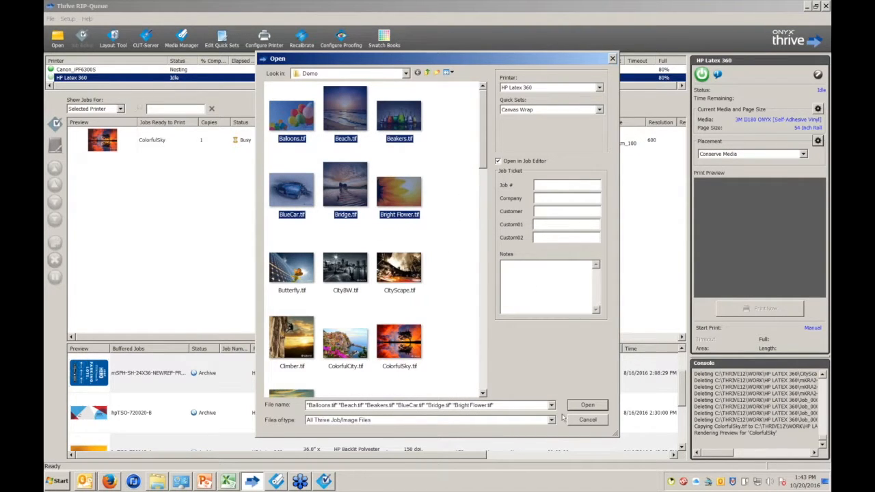
pyautogui.click(502, 163)
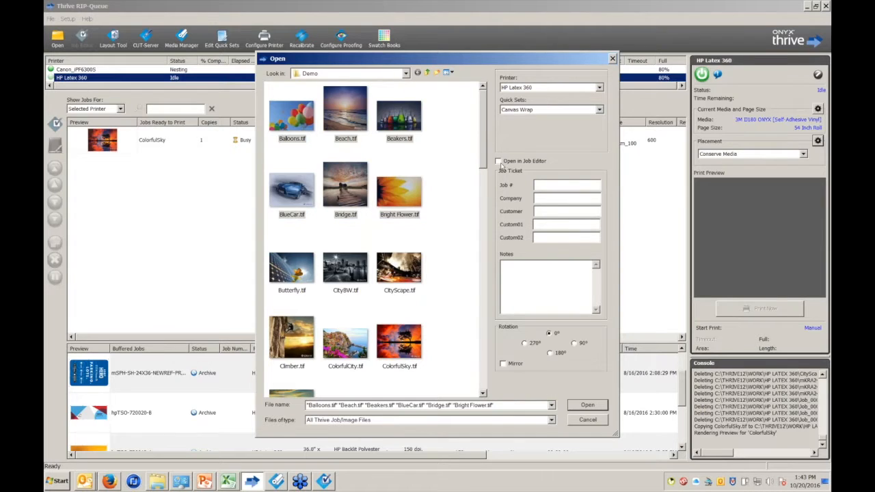
pyautogui.moveTo(451, 123); pyautogui.dragTo(295, 198)
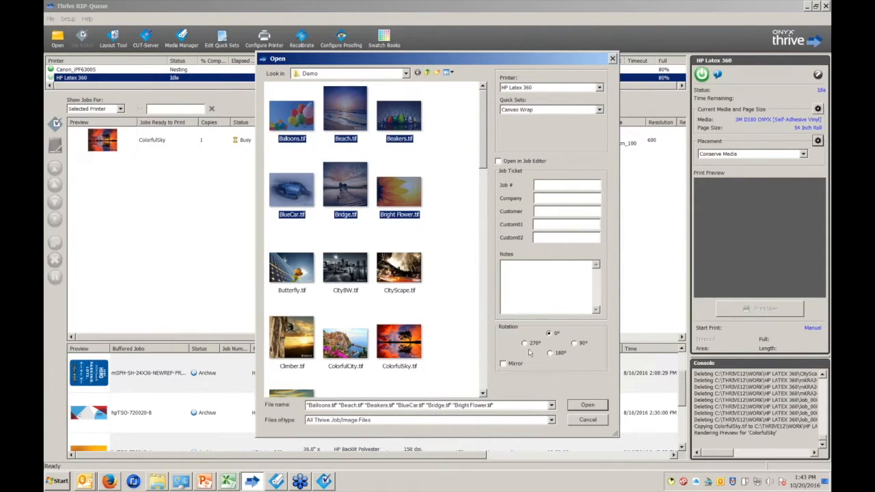
pyautogui.click(577, 405)
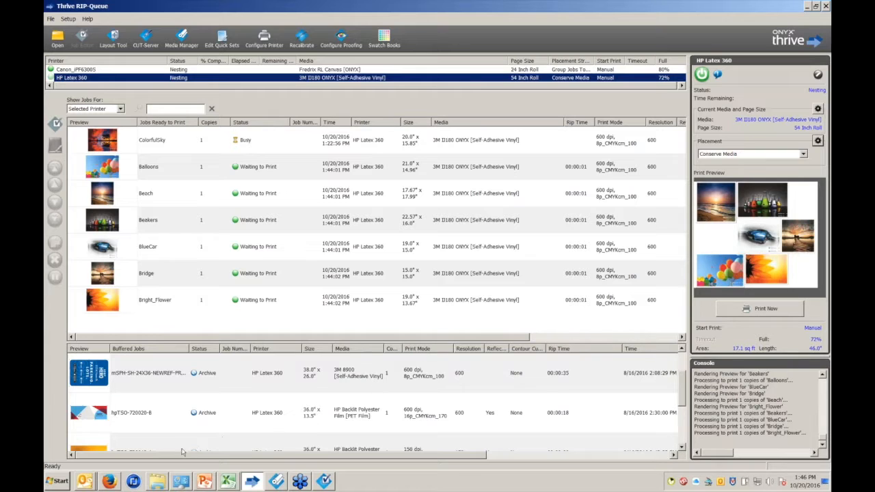
# Look at the HP Latex 360 input folders in Windows Explorer and return to RIP-Queue.
pyautogui.click(158, 481)
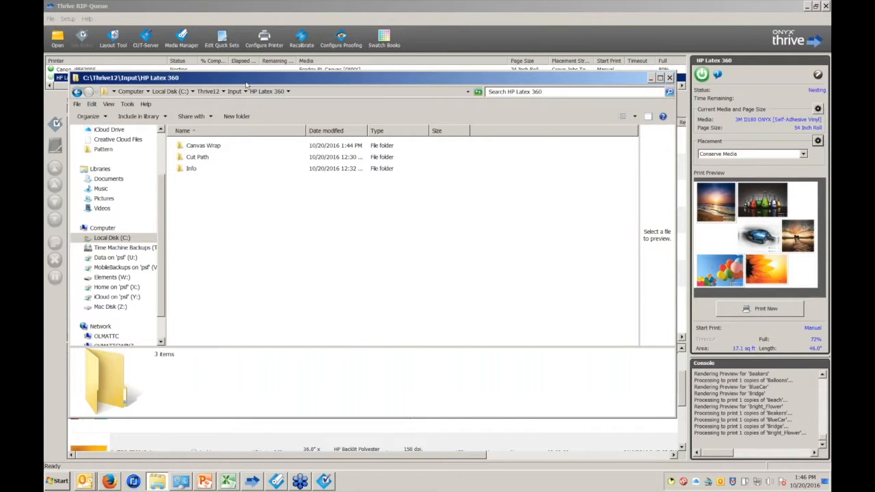
pyautogui.moveTo(247, 85); pyautogui.dragTo(371, 80)
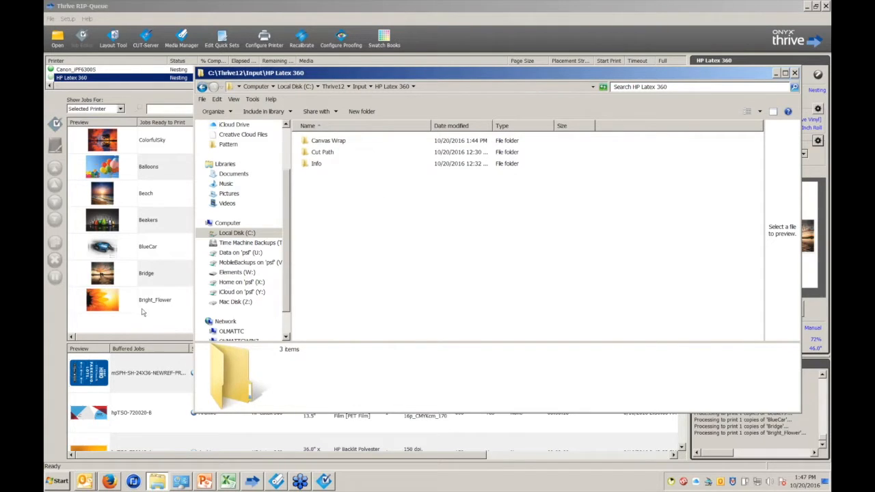
pyautogui.click(134, 328)
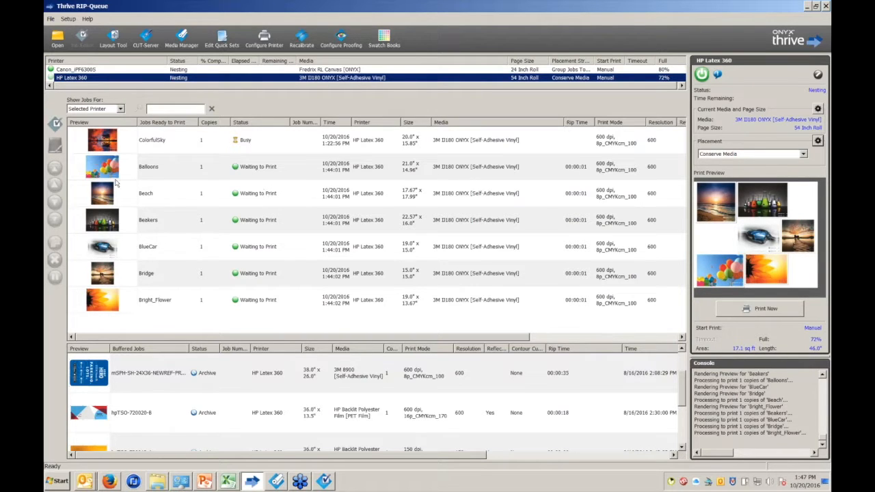
# Try the Calculate Ink Usage option in the Balloons job's properties, and discard the change.
pyautogui.click(152, 174)
pyautogui.doubleClick(153, 175)
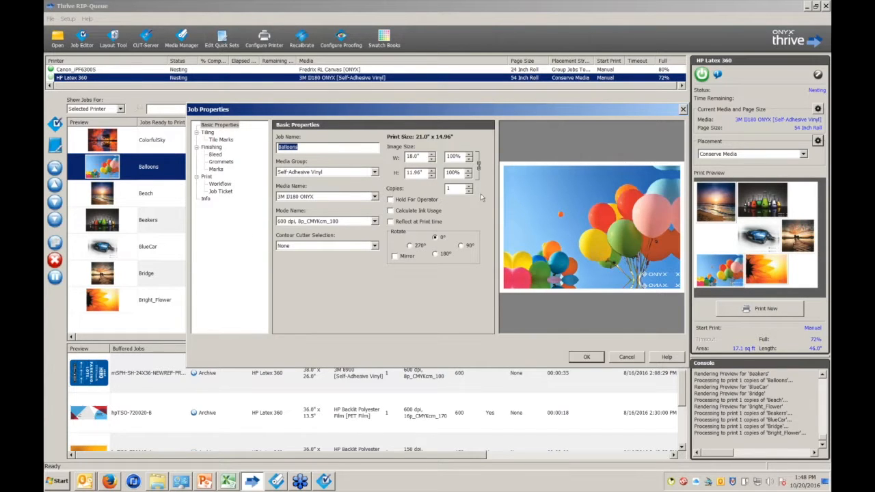
pyautogui.click(392, 211)
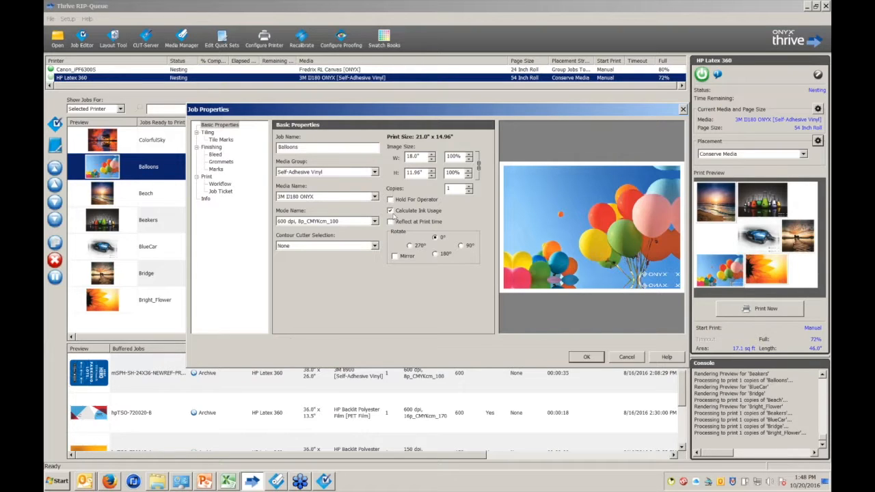
pyautogui.click(392, 212)
pyautogui.click(623, 357)
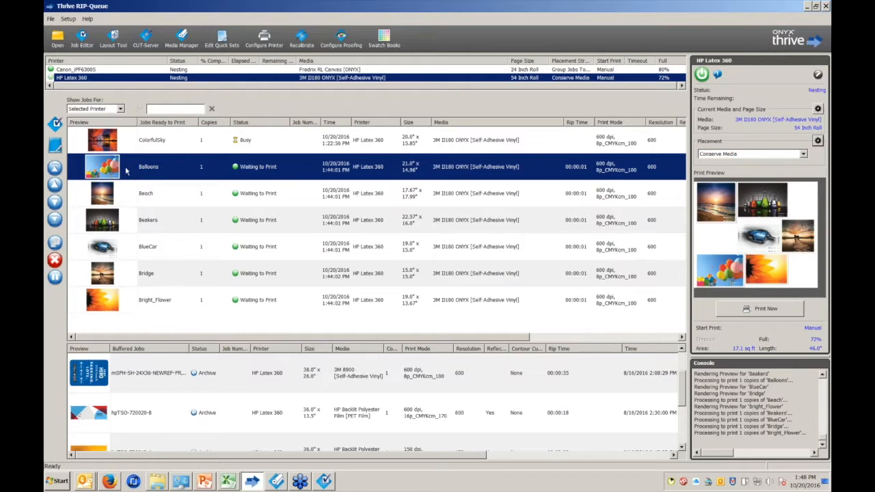
# Open the Balloons job in Job Editor and enlarge its window.
pyautogui.click(60, 124)
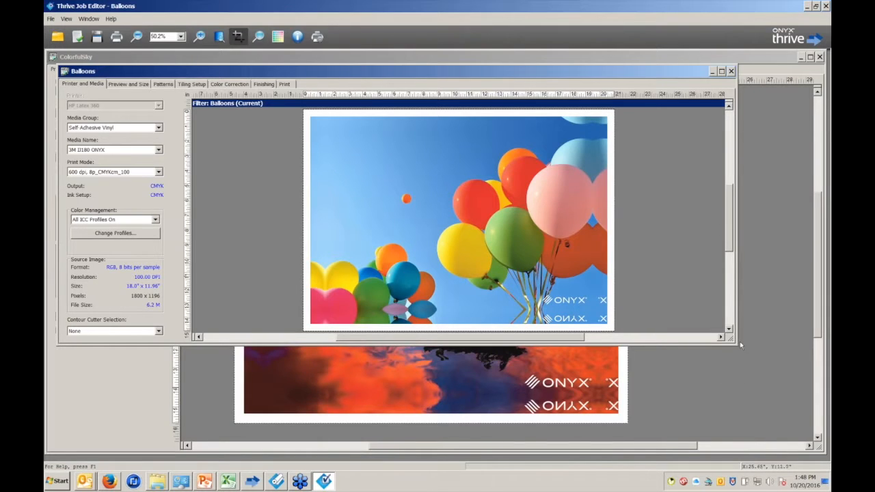
pyautogui.moveTo(735, 348); pyautogui.dragTo(780, 444)
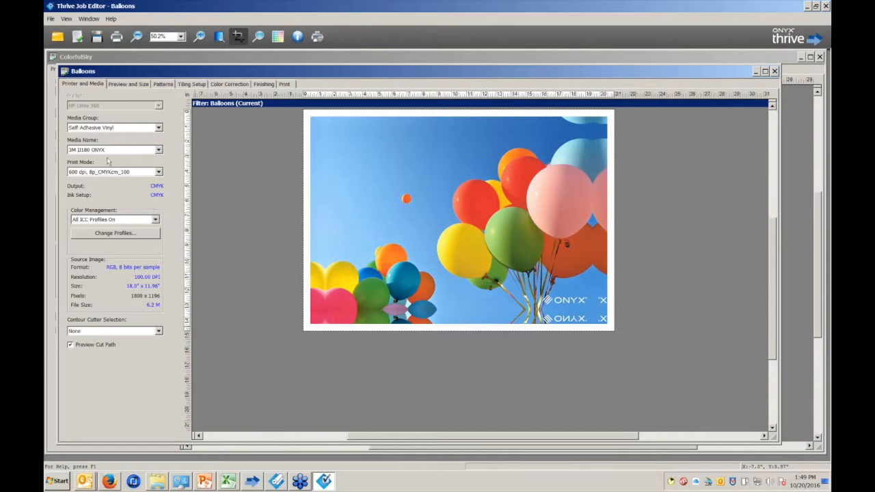
# Look over the Balloons job's size and pattern settings, and enable tiling for it.
pyautogui.click(127, 85)
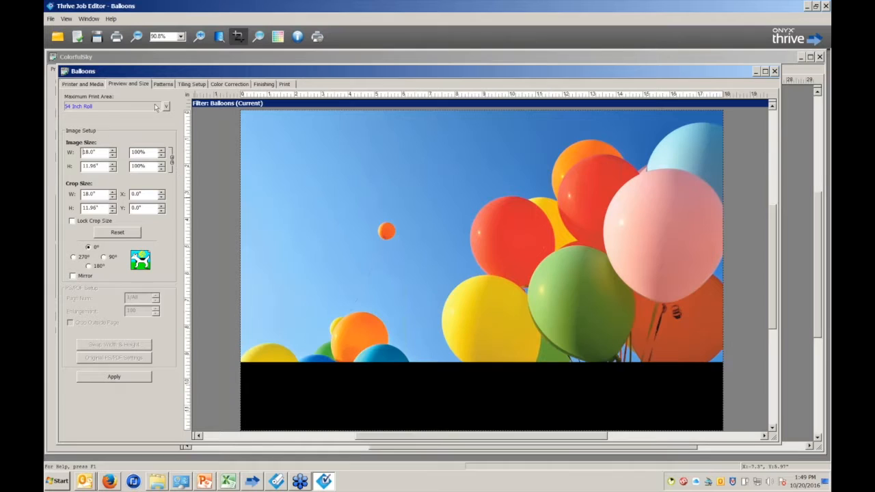
pyautogui.click(164, 85)
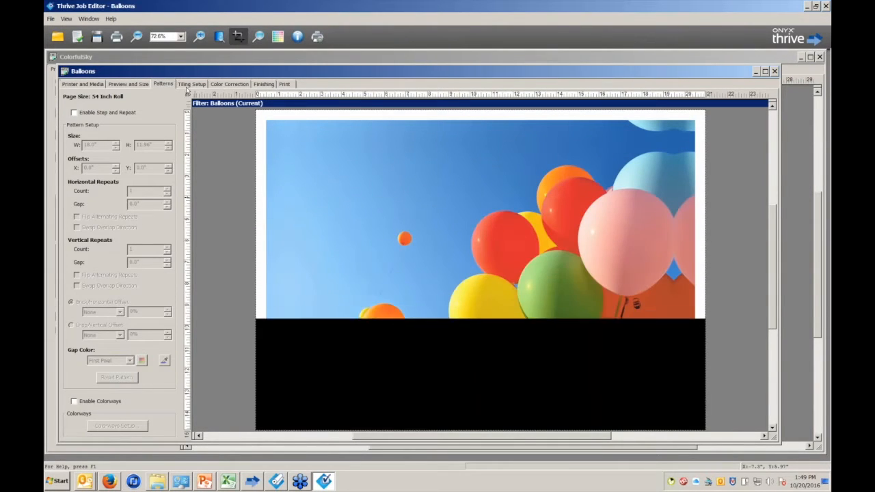
pyautogui.click(186, 87)
pyautogui.click(71, 101)
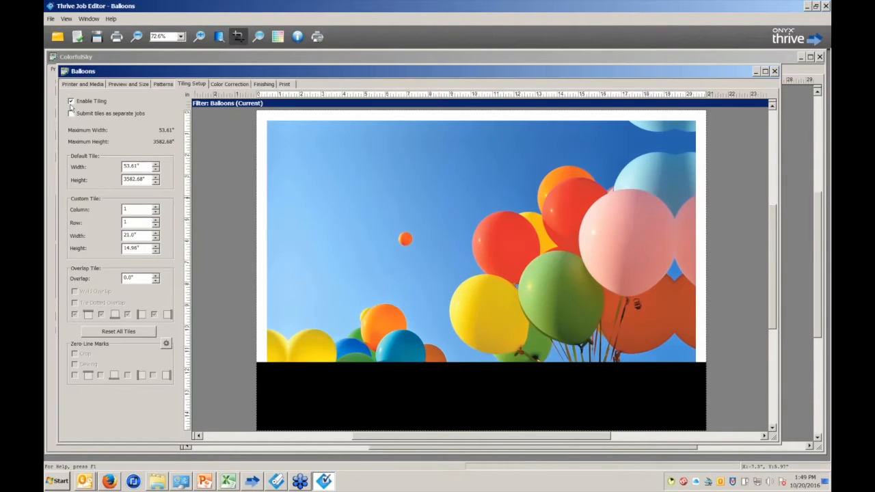
# Bring up the Color Replacements tool in the Balloons job's color correction settings.
pyautogui.click(217, 83)
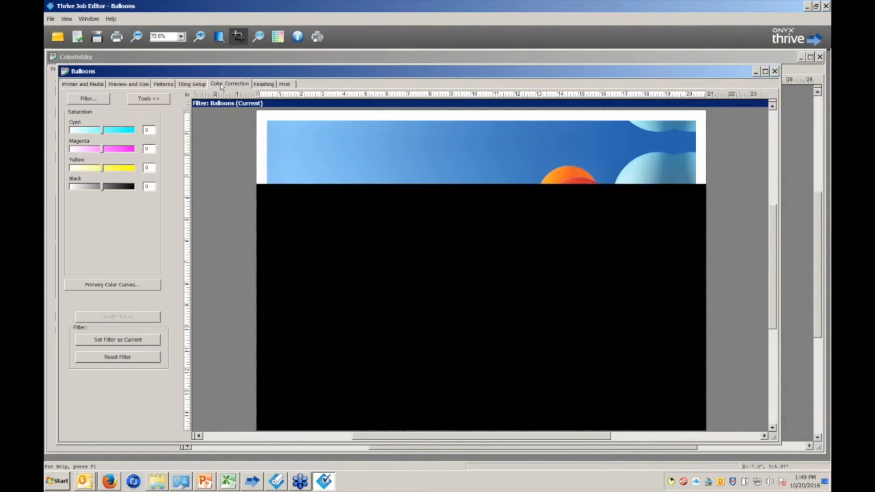
pyautogui.click(140, 103)
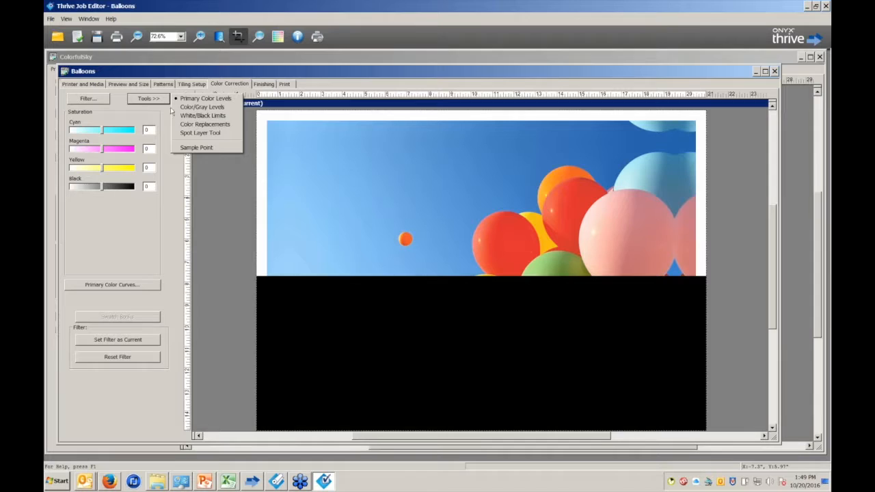
pyautogui.click(200, 124)
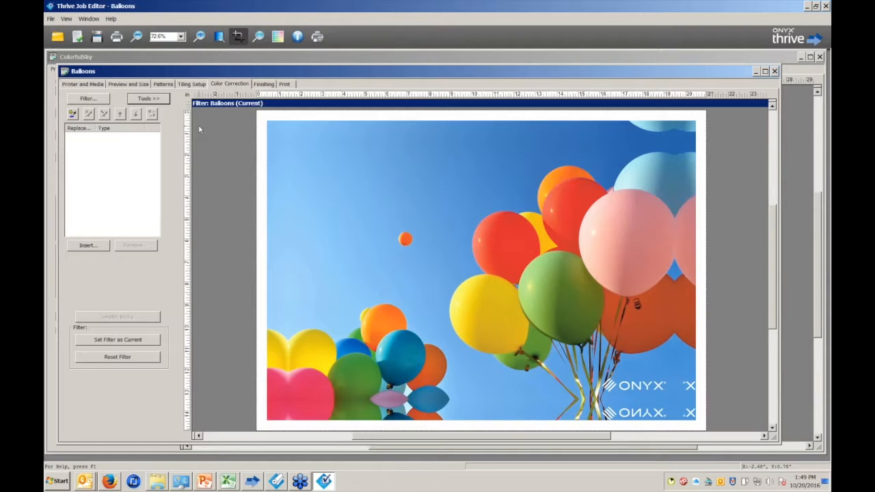
# Check the Balloons job's bleed types in the finishing settings, and enable grommets along the image's top and bottom edges.
pyautogui.click(261, 84)
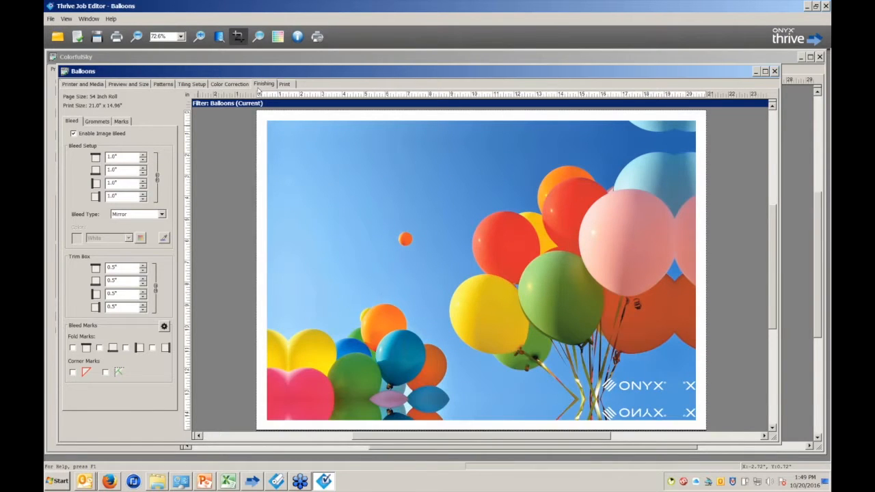
pyautogui.click(162, 215)
pyautogui.click(162, 217)
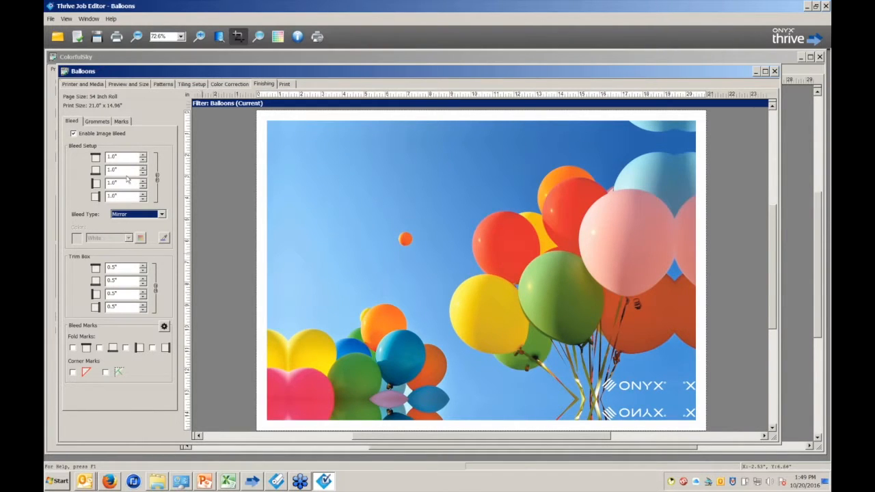
pyautogui.click(103, 122)
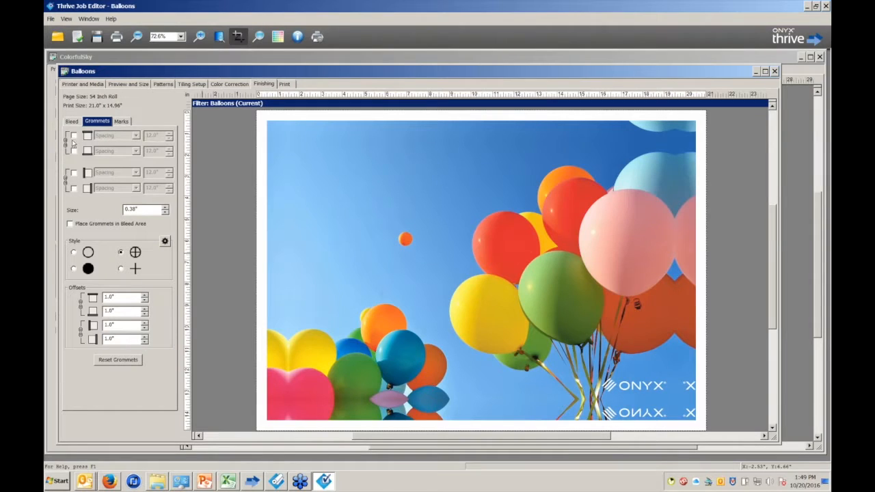
pyautogui.click(74, 136)
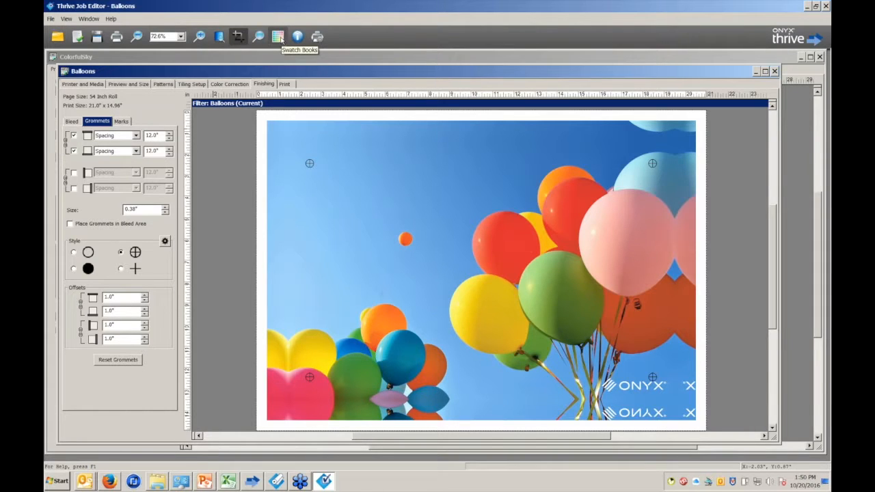
# Start a swatch book for the HP Latex 360 with the spot color PANTONE Red 032 C as its source color.
pyautogui.click(229, 83)
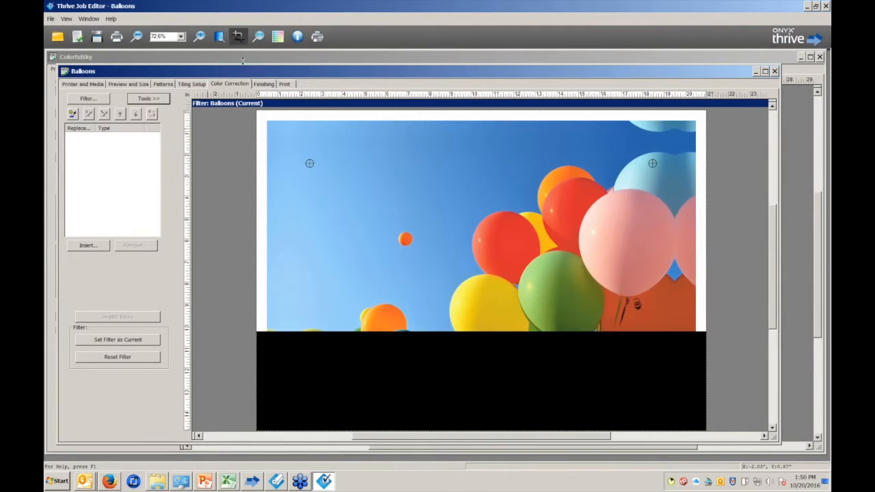
pyautogui.click(278, 37)
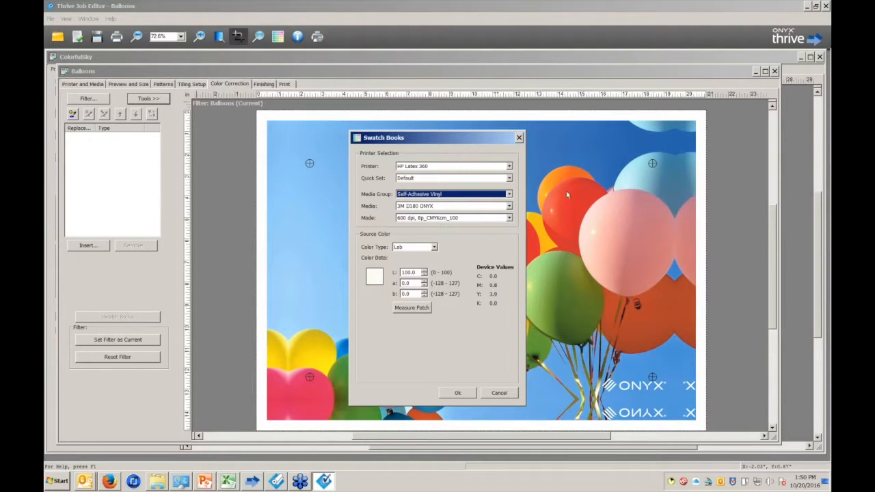
pyautogui.click(434, 248)
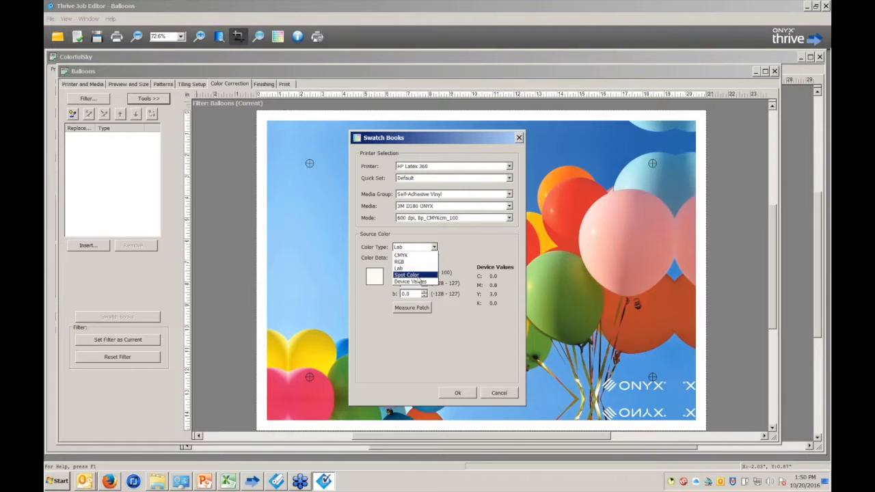
pyautogui.click(421, 275)
pyautogui.click(467, 277)
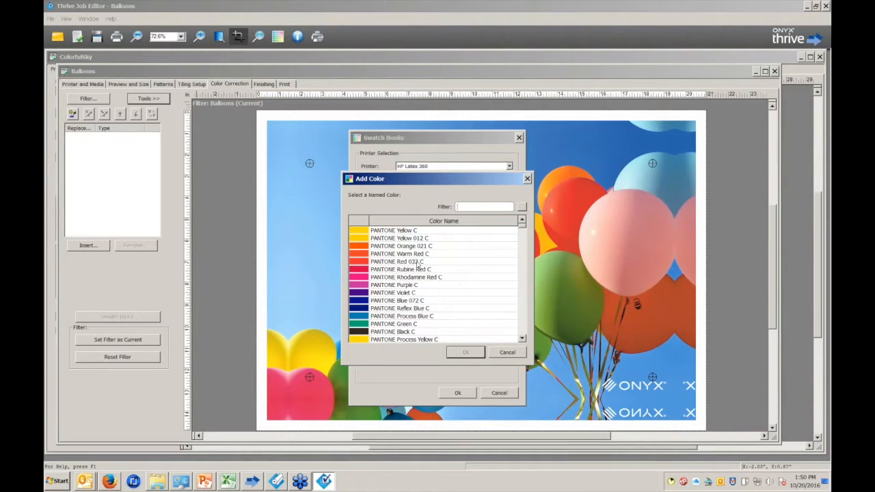
pyautogui.click(399, 264)
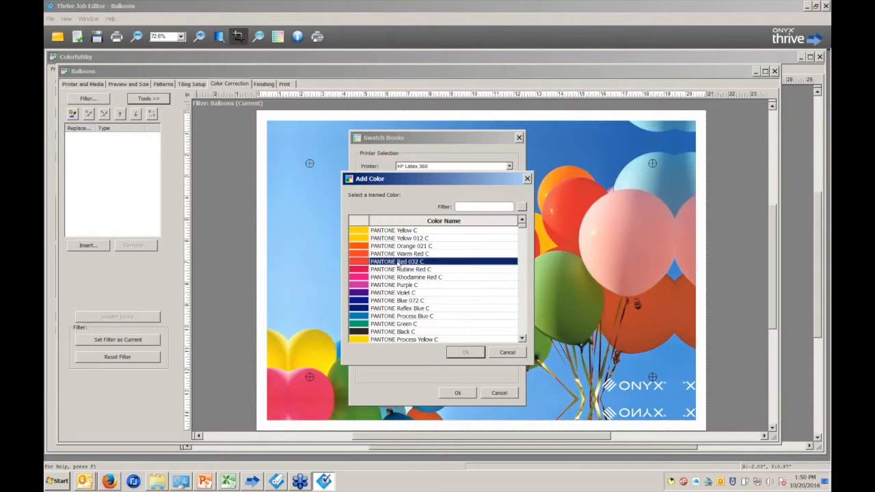
pyautogui.click(454, 352)
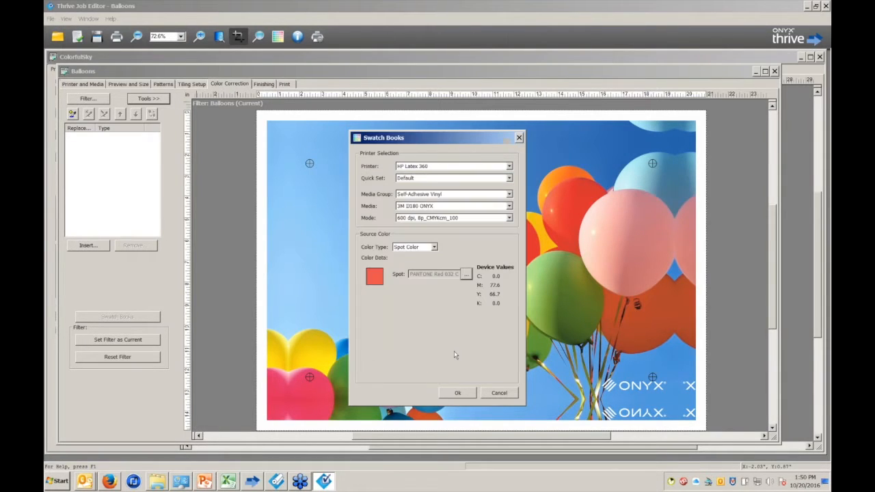
# Generate the PANTONE Red 032 C swatch book, examine its patches in an enlarged preview, and close it without printing.
pyautogui.click(448, 394)
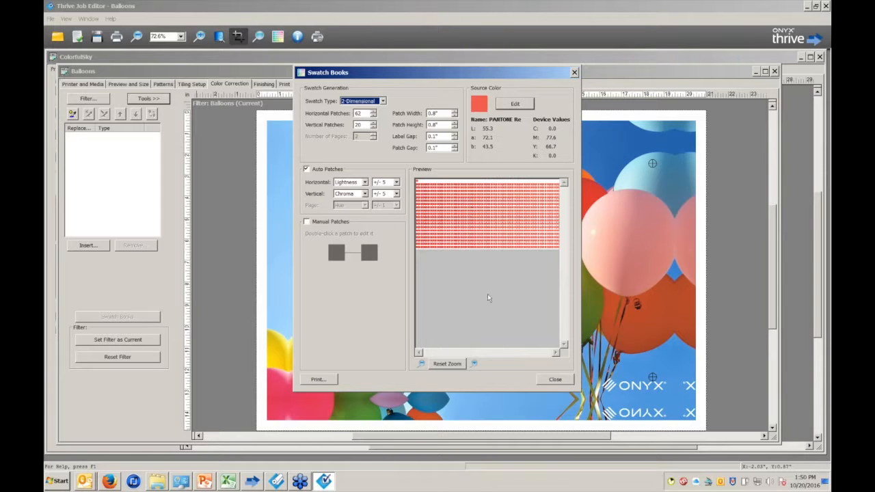
pyautogui.click(474, 364)
pyautogui.click(475, 363)
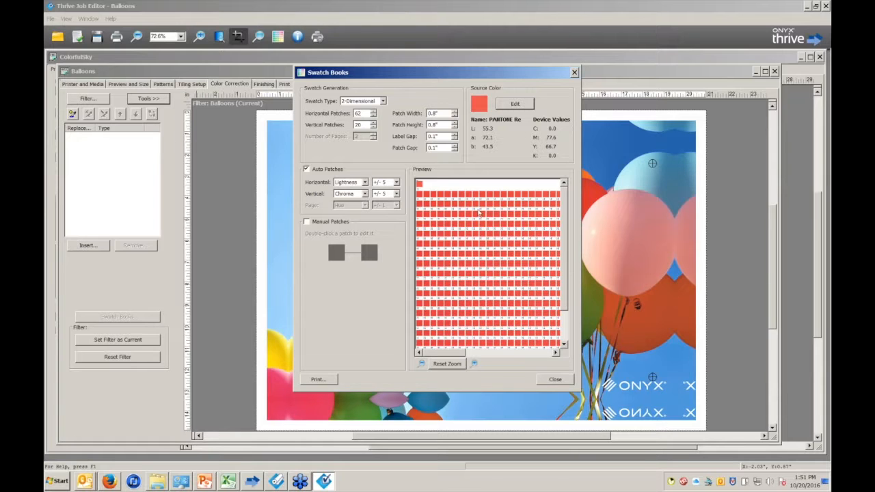
pyautogui.click(557, 382)
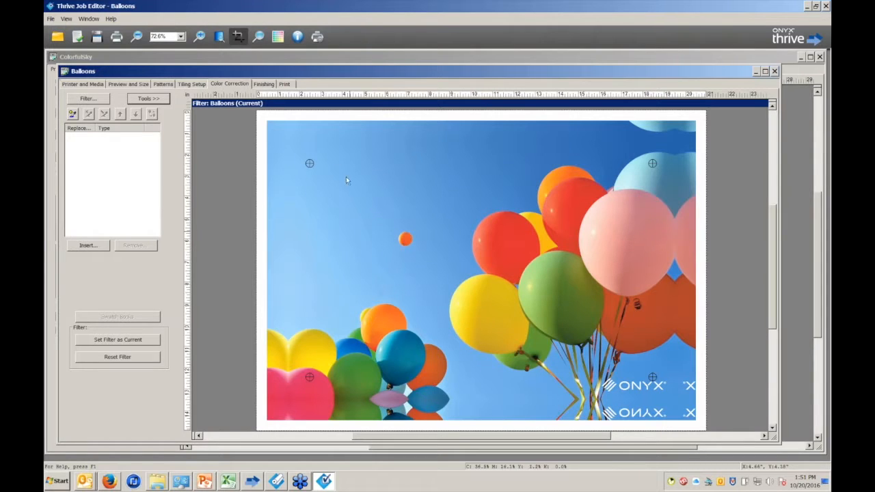
# Recheck the Balloons job's finishing settings, submit the job for printing, and switch to Thrive RIP-Queue.
pyautogui.click(267, 85)
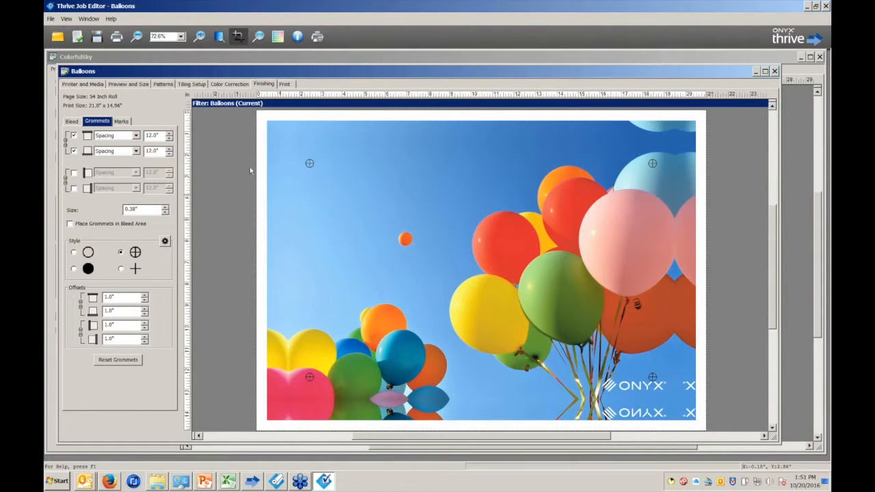
pyautogui.click(286, 86)
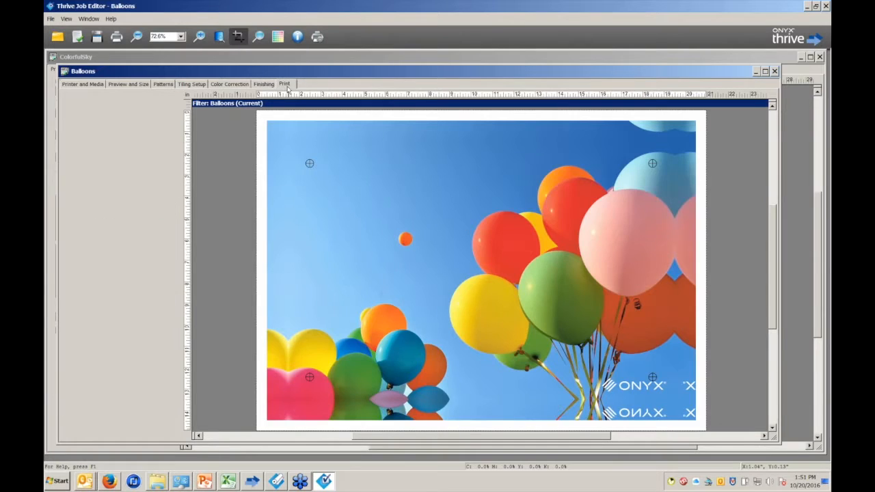
pyautogui.click(144, 360)
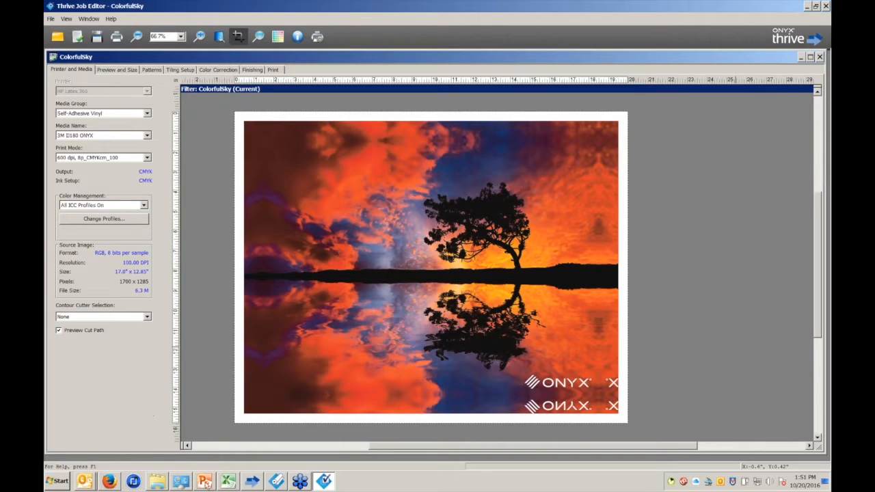
pyautogui.moveTo(232, 483)
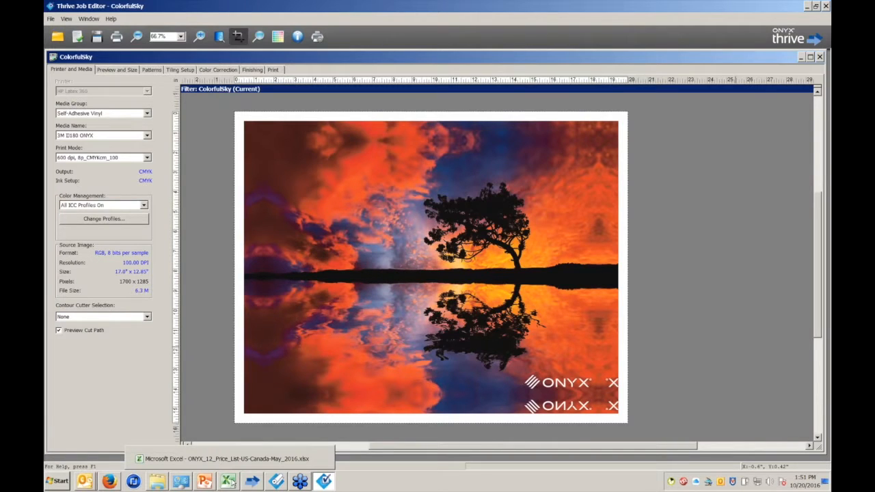
pyautogui.click(252, 481)
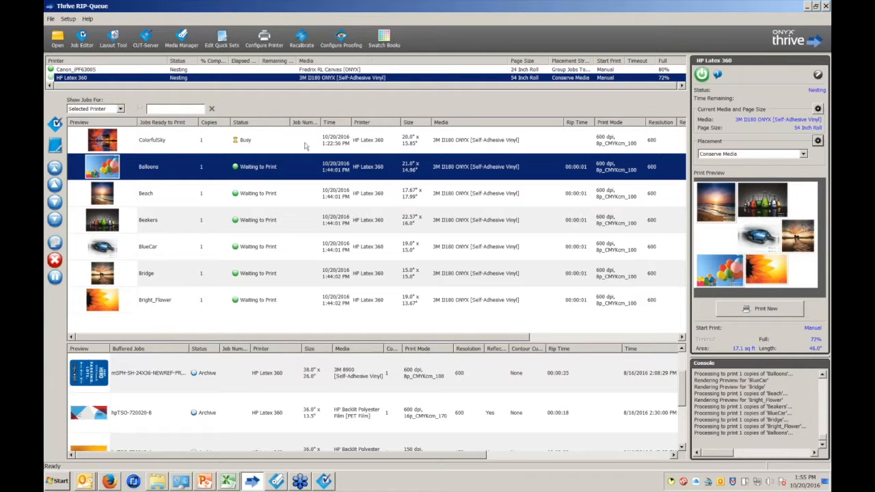
# Switch to Firefox, open the Thrive web jobs page, and expand the details of the Canon_iPF6300S Bridge job.
pyautogui.moveTo(228, 484)
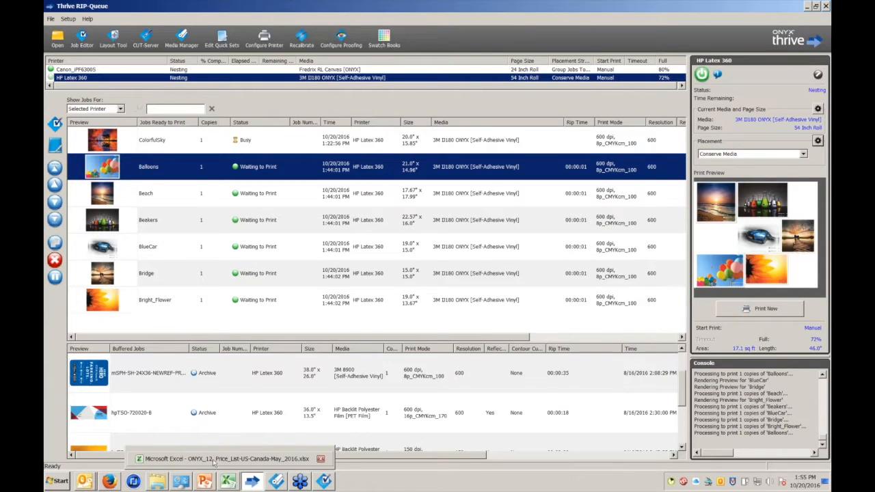
pyautogui.click(113, 483)
pyautogui.click(184, 458)
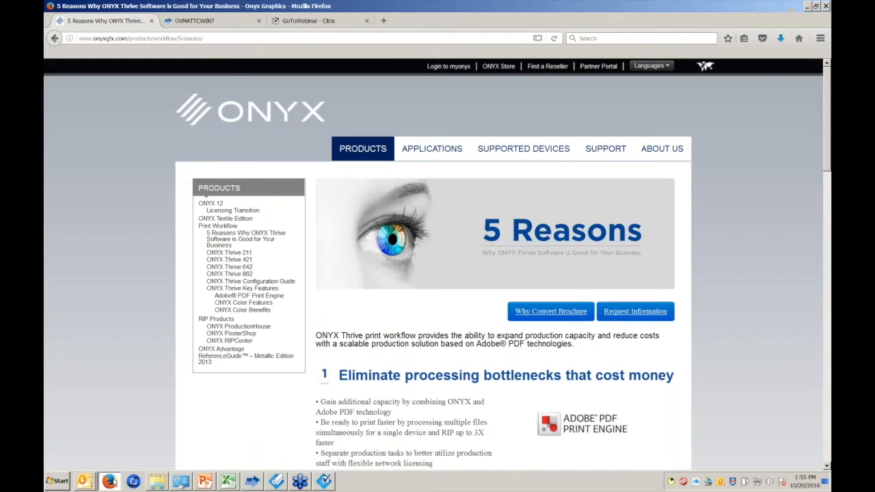
pyautogui.click(195, 20)
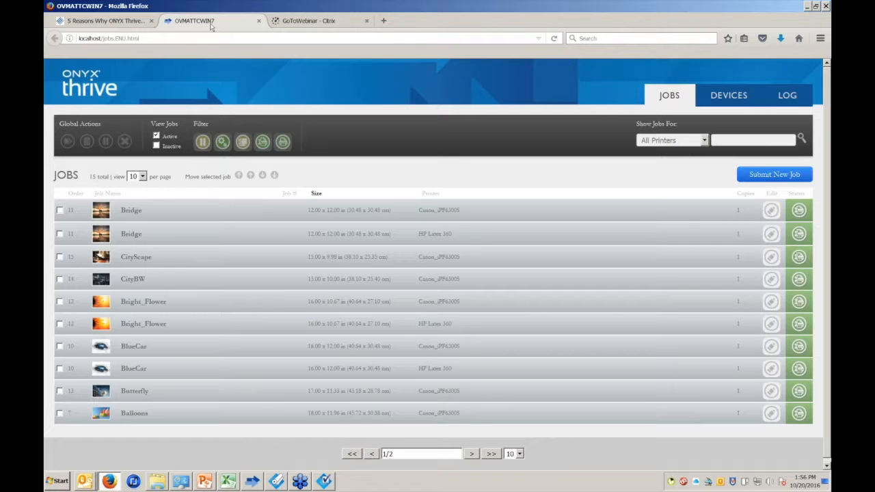
pyautogui.click(130, 213)
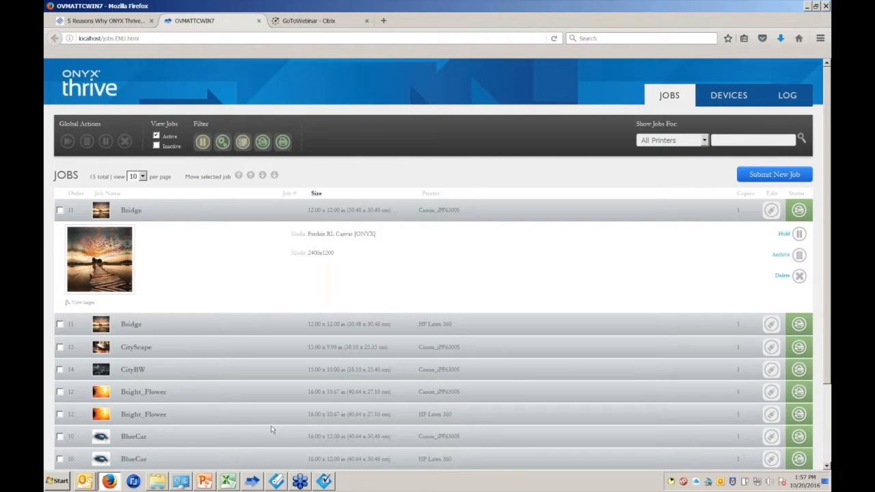
# Try to bring up RIP-Queue by launching the ONYX Rip-Queue Executable again, and dismiss the dialog.
pyautogui.moveTo(252, 484)
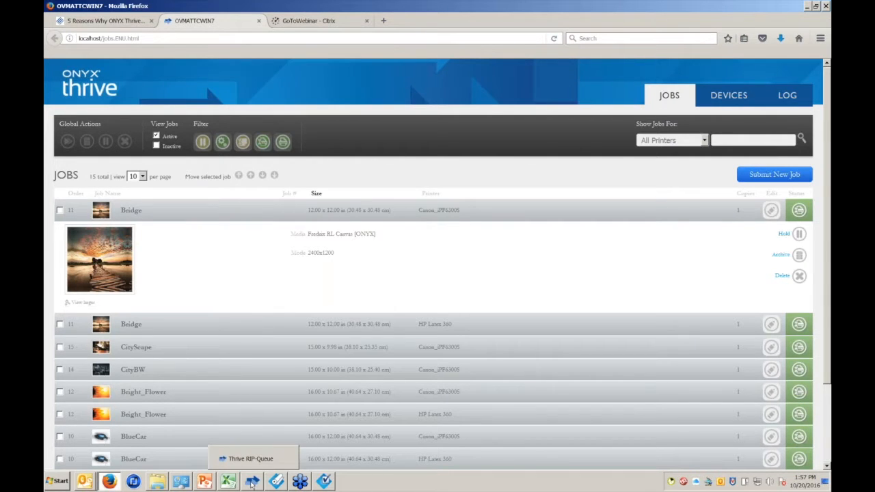
pyautogui.click(252, 484)
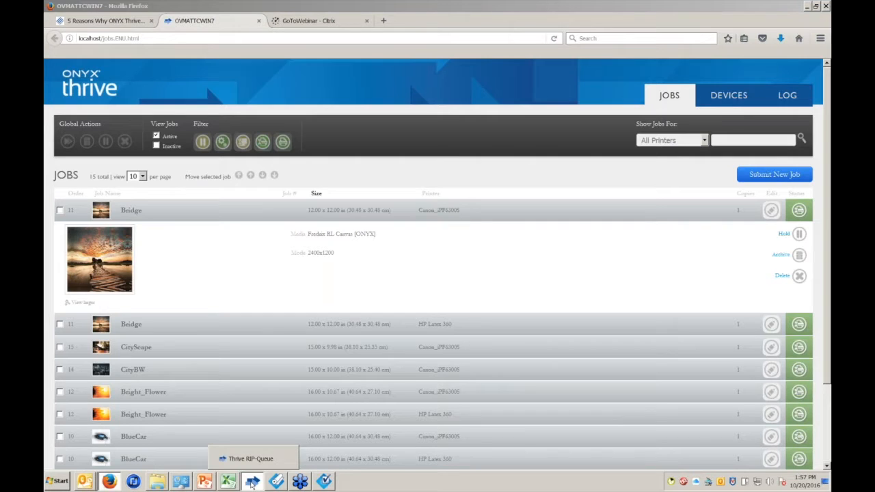
pyautogui.rightClick(252, 485)
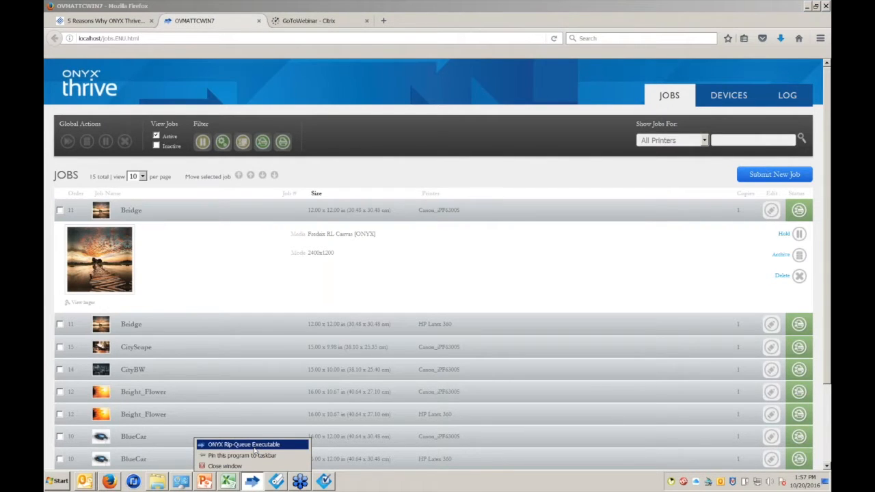
pyautogui.click(258, 446)
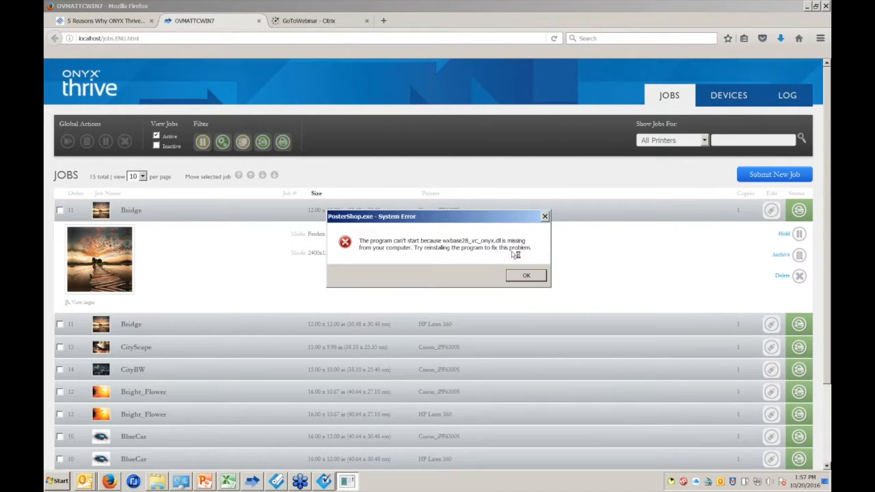
pyautogui.click(545, 216)
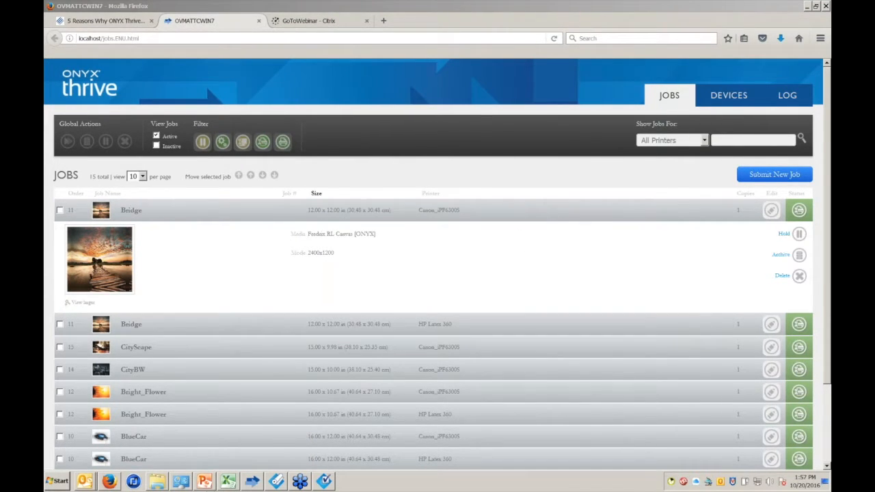
# Switch from Firefox back to the open Thrive RIP-Queue window.
pyautogui.click(252, 481)
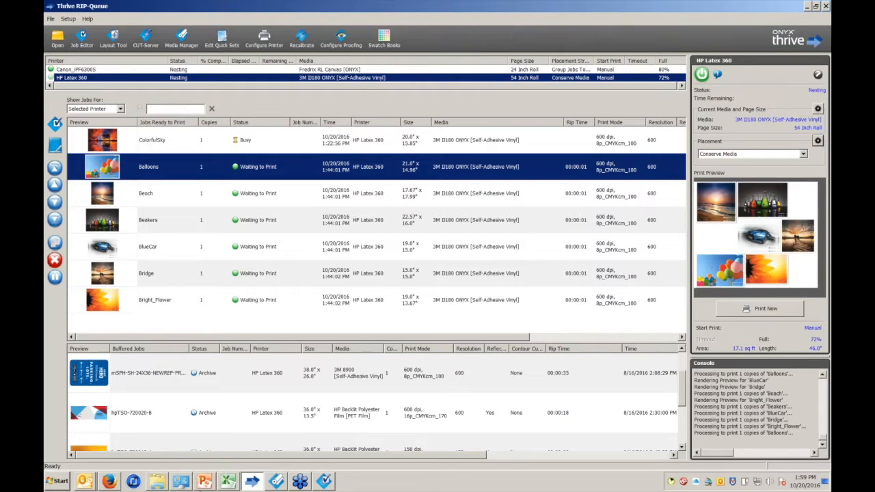
pyautogui.moveTo(299, 486)
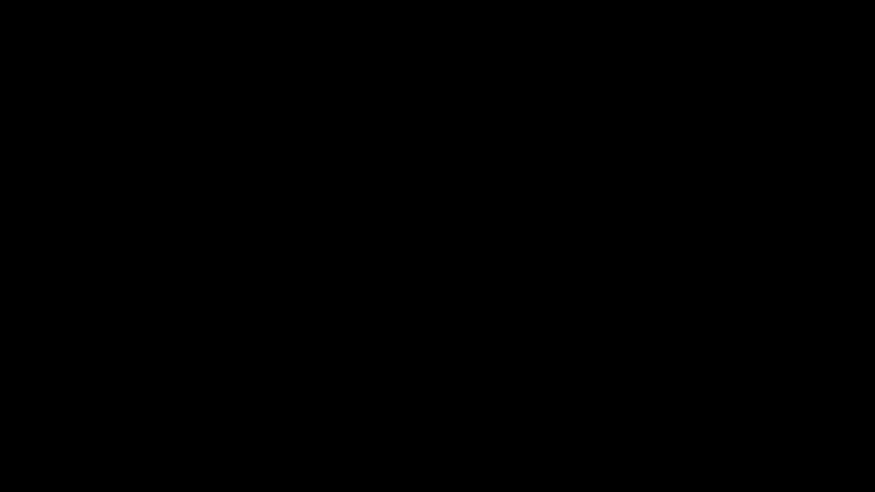